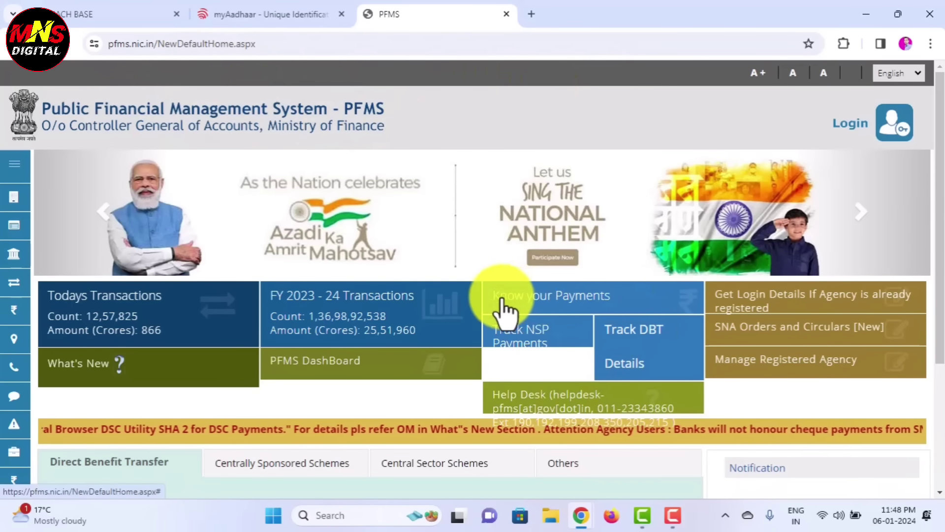
# Step: Open the Know your Payments form and set the bank to BANK OF INDIA
pyautogui.click(573, 296)
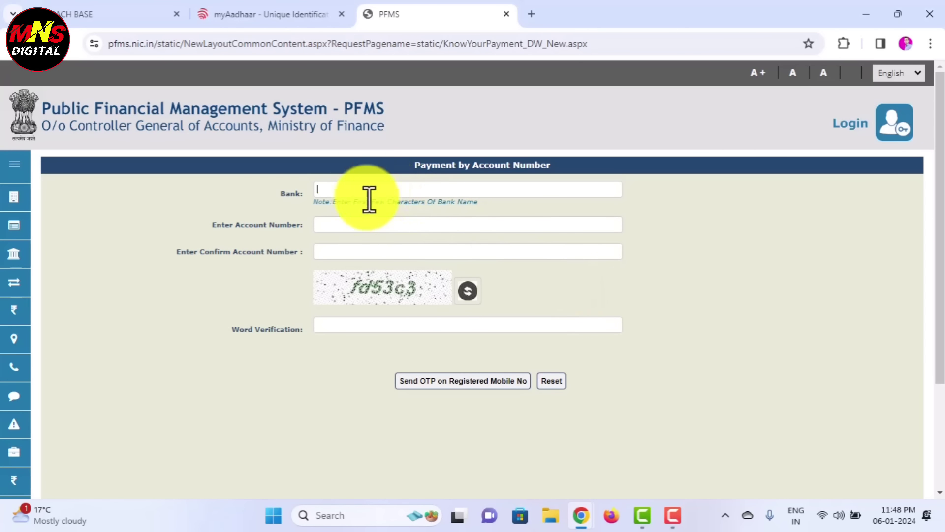
pyautogui.click(335, 192)
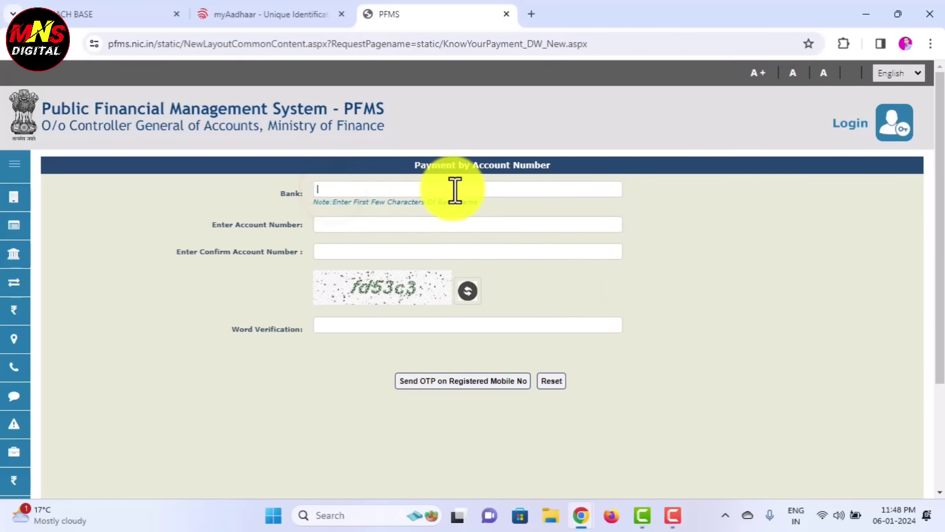
pyautogui.write('BANK')
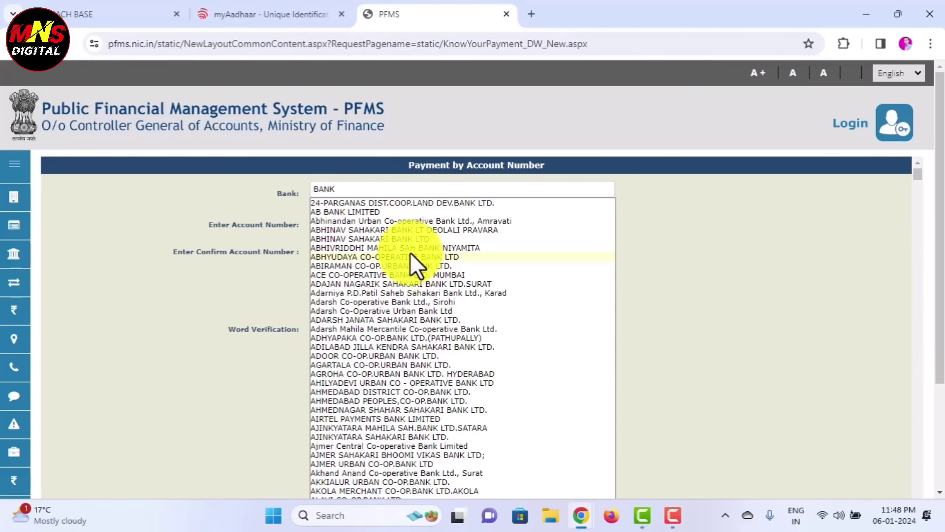
pyautogui.write('OF INDIA')
# Step: Enter and confirm the bank account number, fill in the word verification code, and request the OTP on the registered mobile number
pyautogui.click(327, 228)
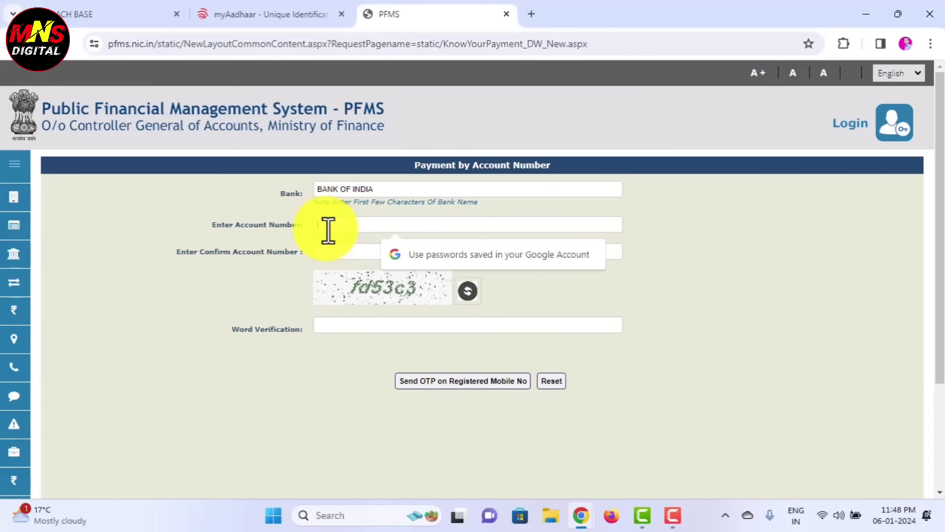
pyautogui.click(326, 253)
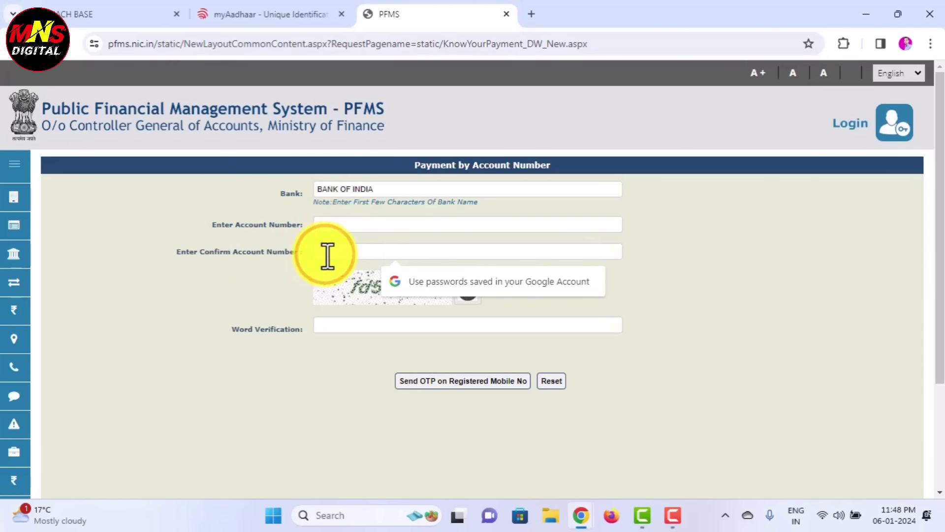
pyautogui.click(359, 286)
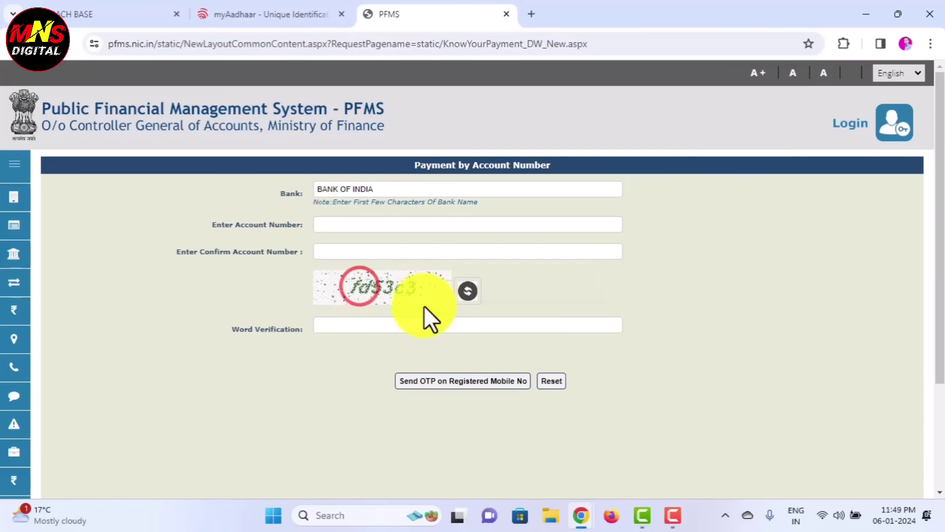
pyautogui.click(371, 324)
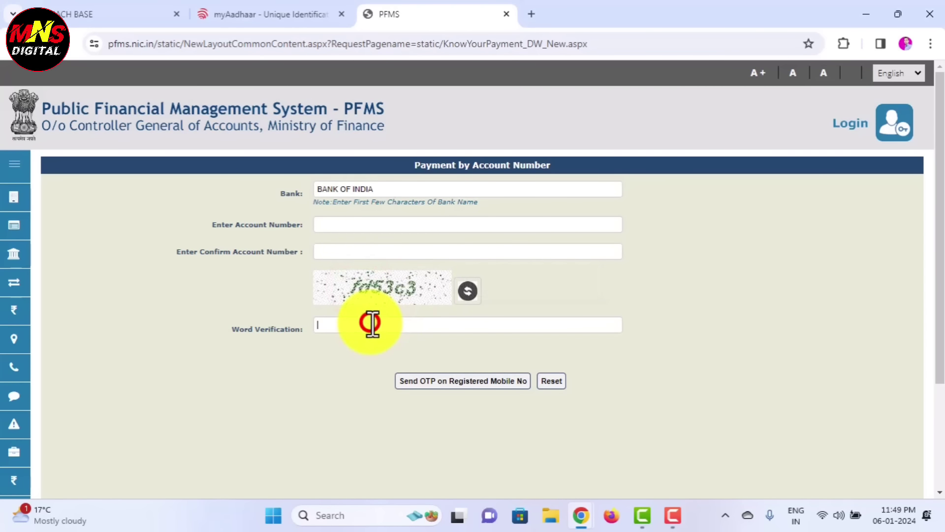
pyautogui.write('fd53c3')
pyautogui.click(440, 389)
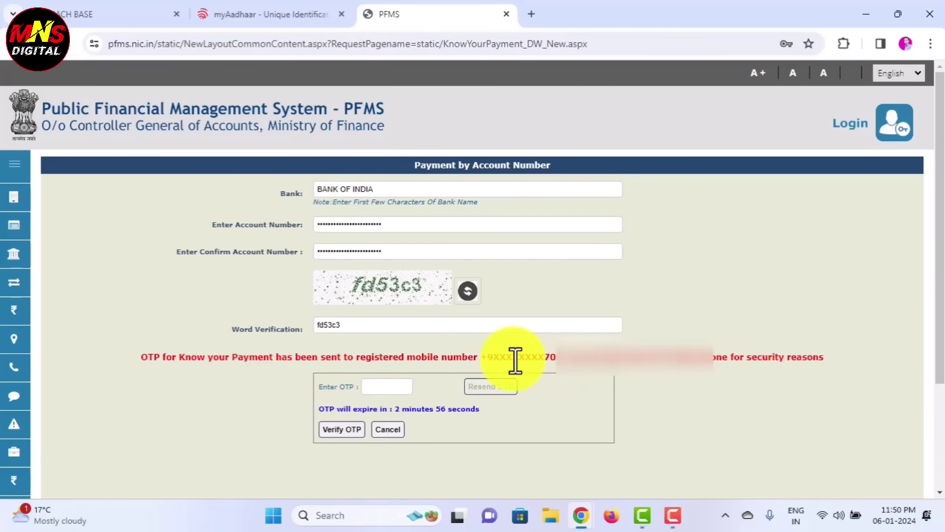
pyautogui.moveTo(488, 358); pyautogui.dragTo(544, 365)
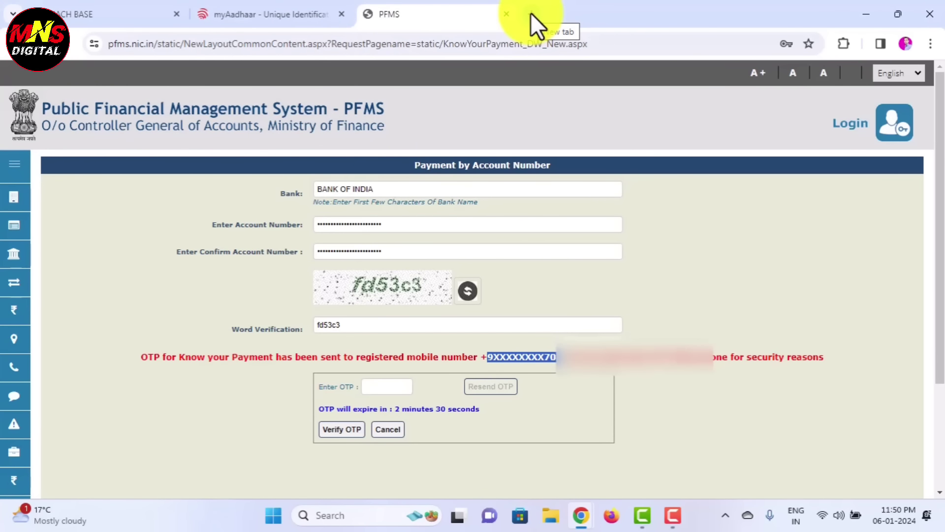
# Step: Search Google in a new tab for "aadhar link to indian overseas bank account"
pyautogui.click(531, 15)
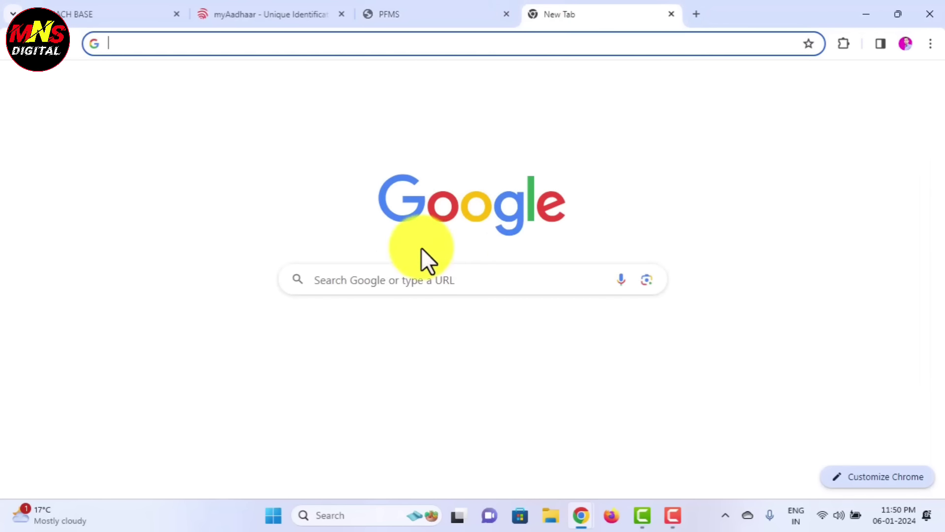
pyautogui.click(413, 279)
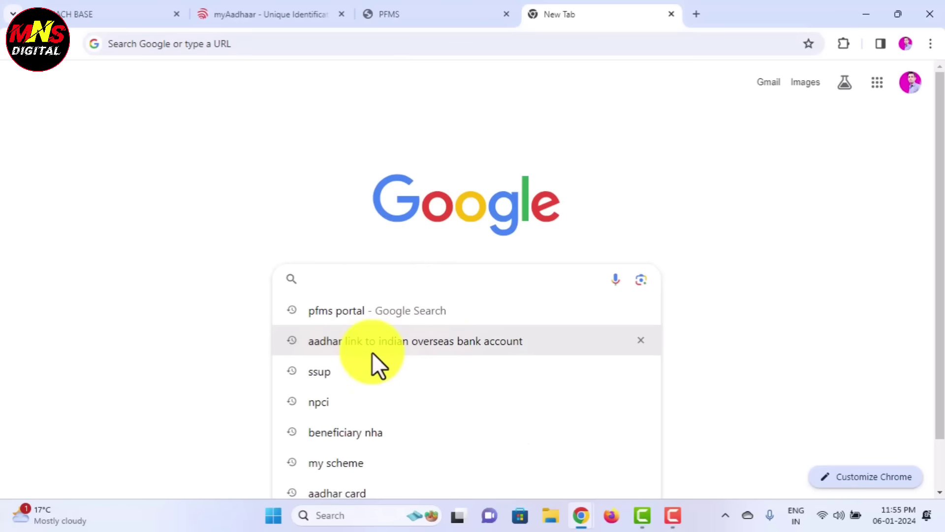
pyautogui.click(432, 346)
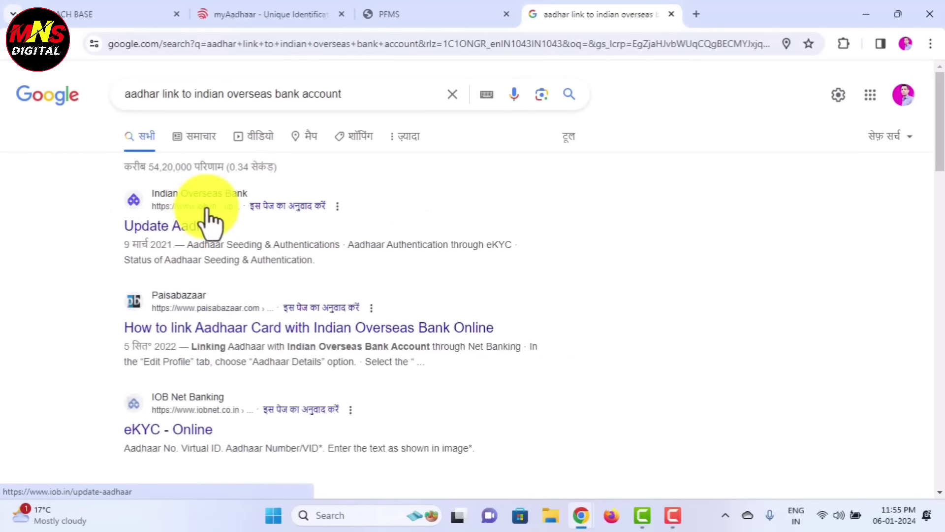
# Step: Open the Indian Overseas Bank Update Aadhaar result and go to its Aadhaar Seeding & Authentications form
pyautogui.click(178, 225)
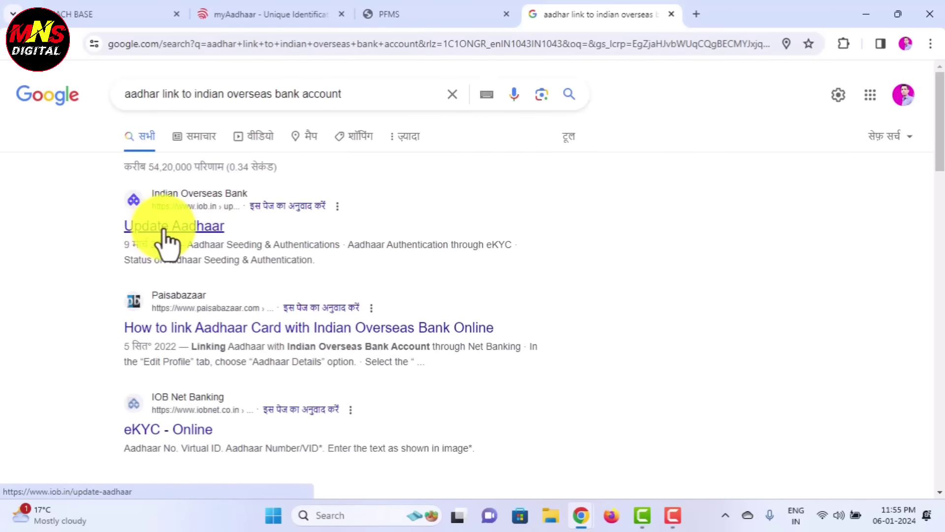
pyautogui.click(190, 236)
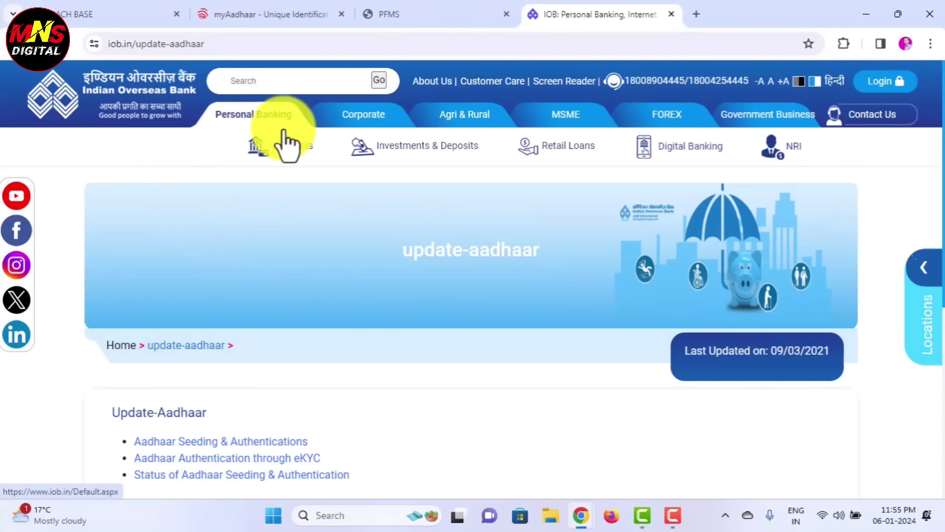
pyautogui.moveTo(314, 156)
pyautogui.scroll(-1, 428, 285)
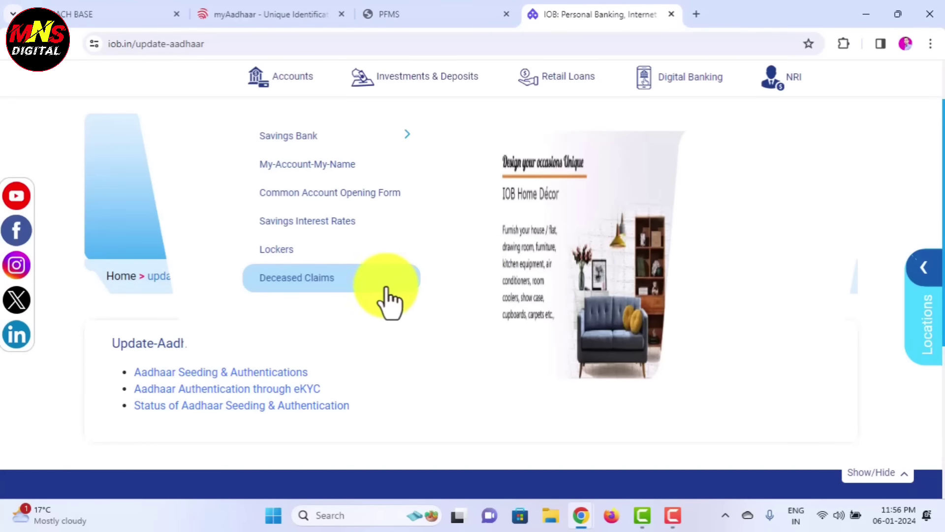
pyautogui.scroll(1, 387, 296)
pyautogui.scroll(-1, 384, 303)
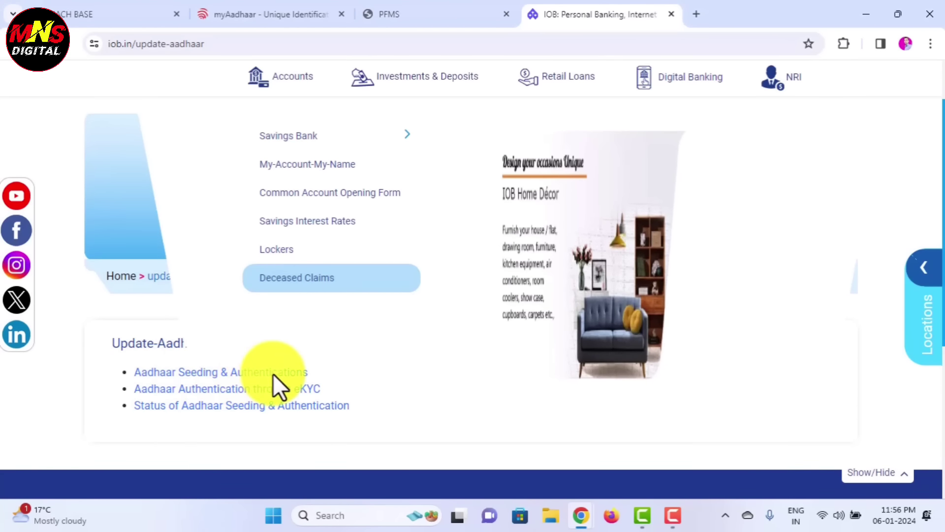
pyautogui.click(214, 372)
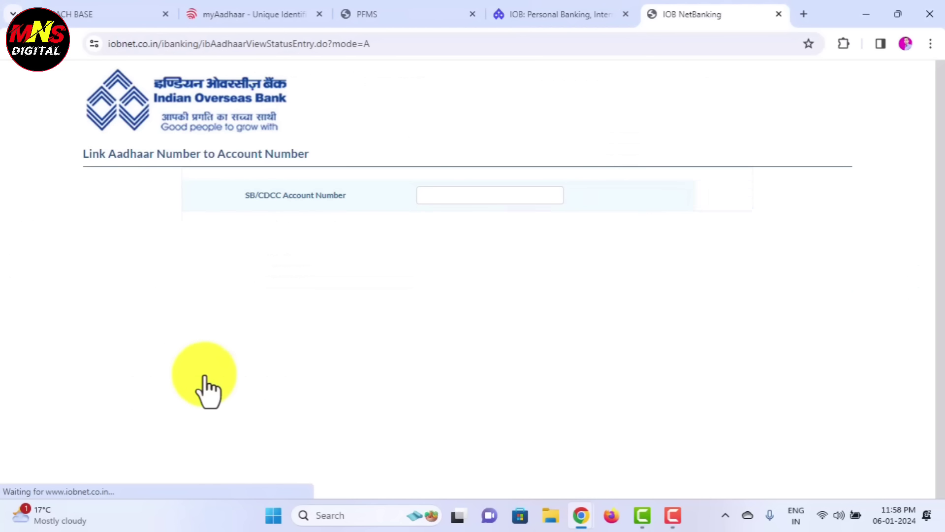
# Step: Go through the account number, Aadhaar number and registered mobile number fields without filling them in
pyautogui.click(437, 197)
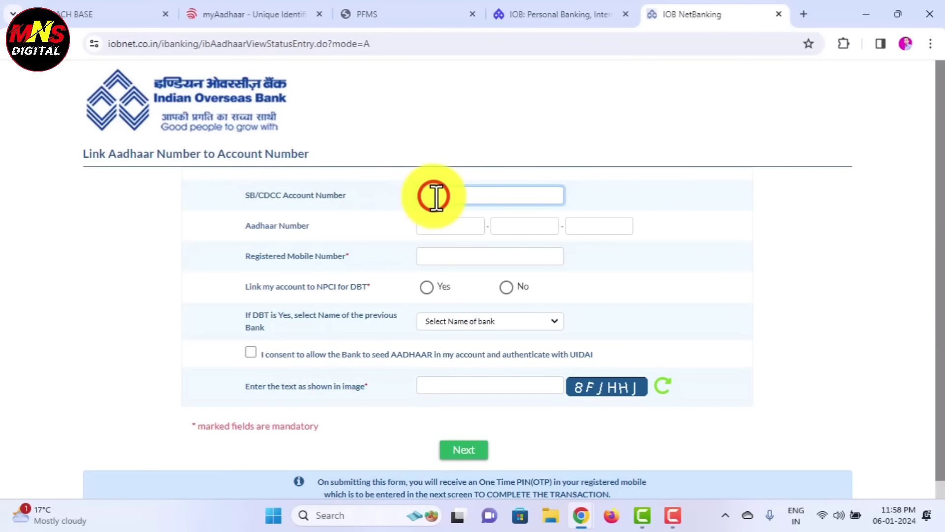
pyautogui.click(434, 227)
pyautogui.click(494, 220)
pyautogui.click(596, 226)
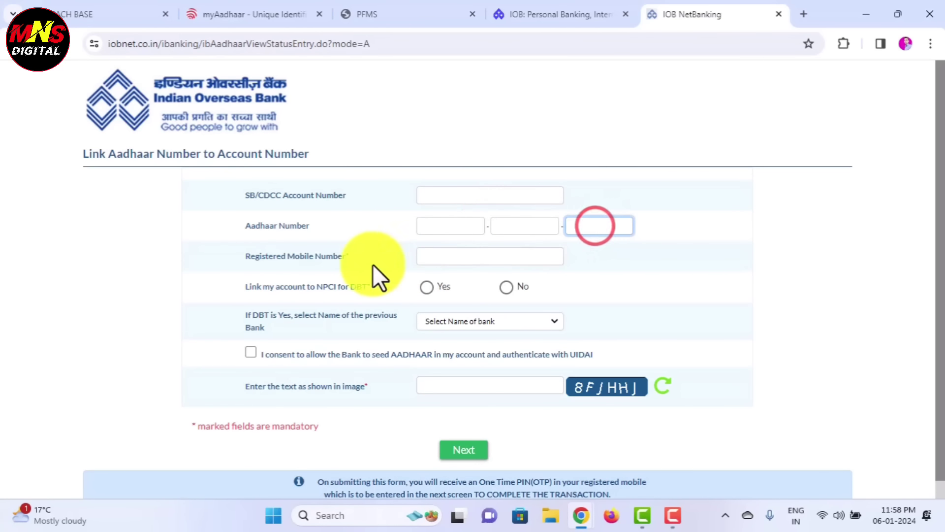
pyautogui.click(437, 256)
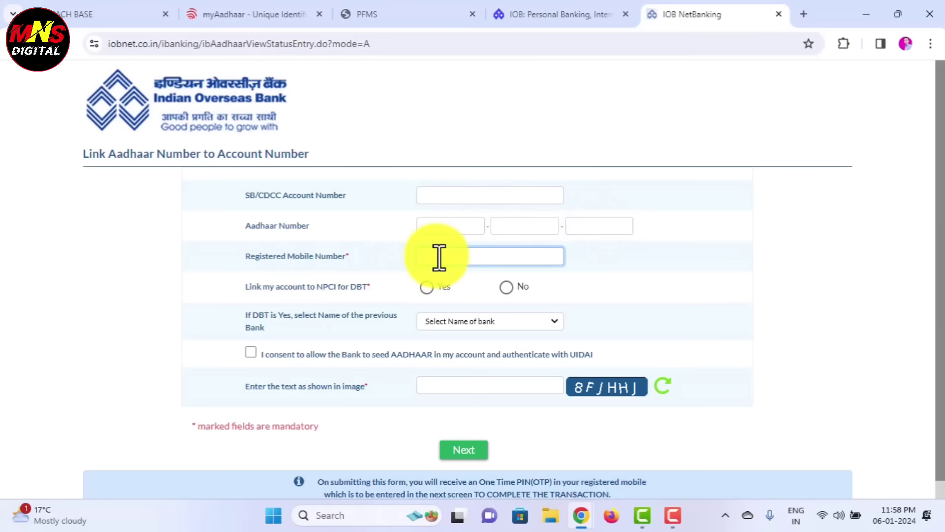
# Step: Set the option to link the account to NPCI for DBT to Yes
pyautogui.click(238, 281)
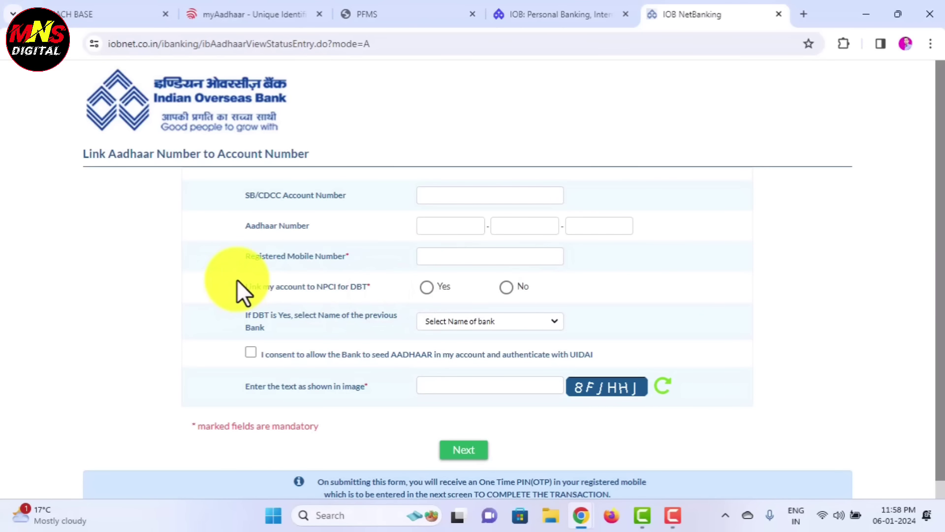
pyautogui.moveTo(238, 279); pyautogui.dragTo(378, 289)
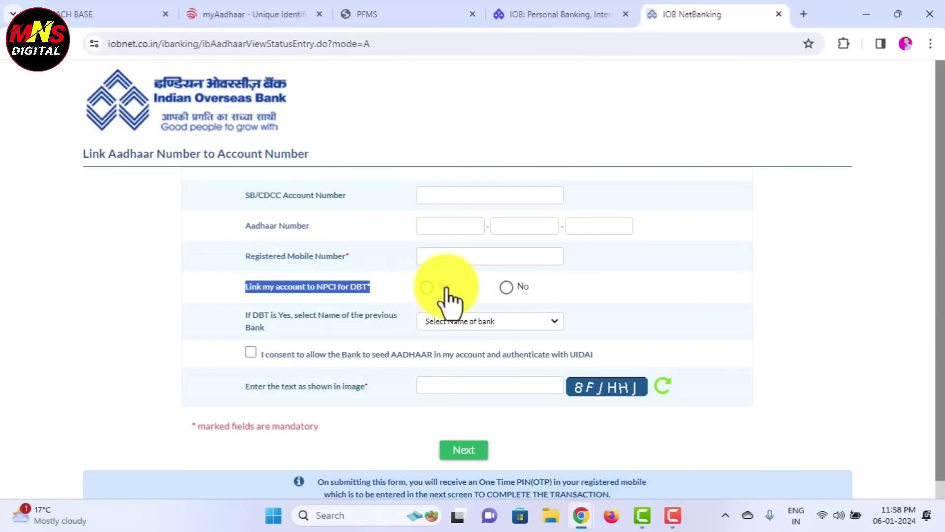
pyautogui.click(427, 288)
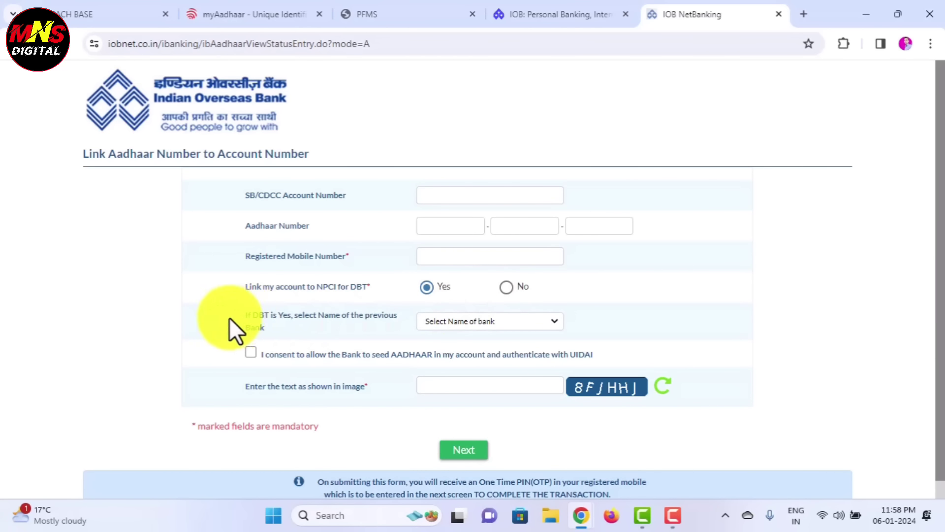
# Step: Look through the bank names offered for the previous DBT bank without choosing one
pyautogui.moveTo(247, 314); pyautogui.dragTo(306, 328)
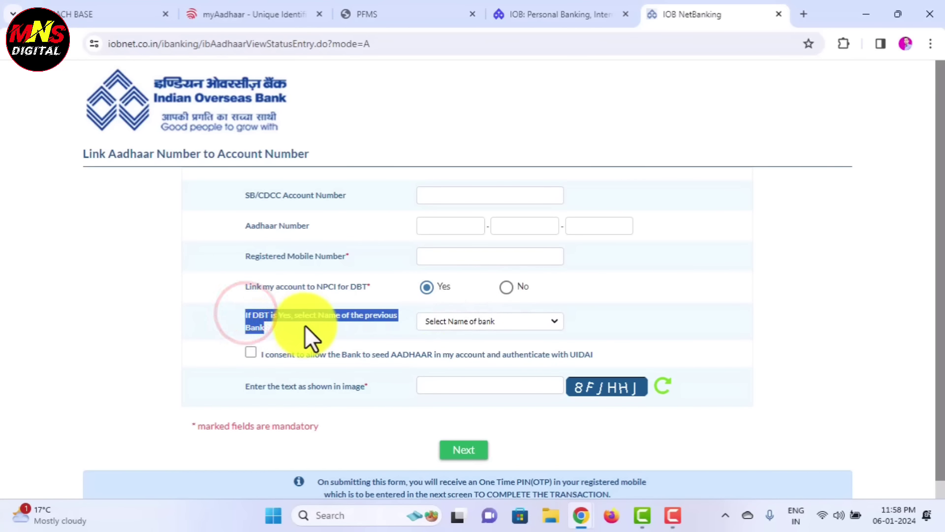
pyautogui.click(506, 321)
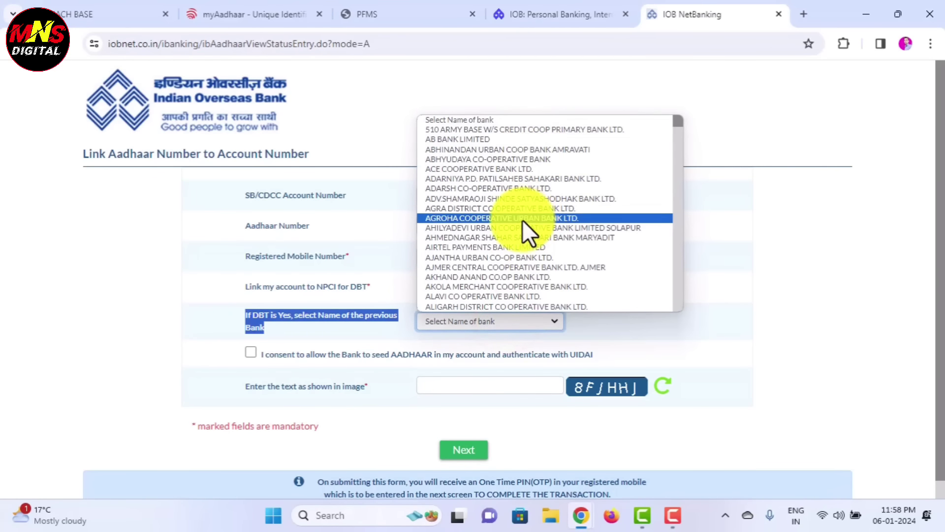
pyautogui.scroll(-10, 518, 202)
pyautogui.scroll(12, 518, 202)
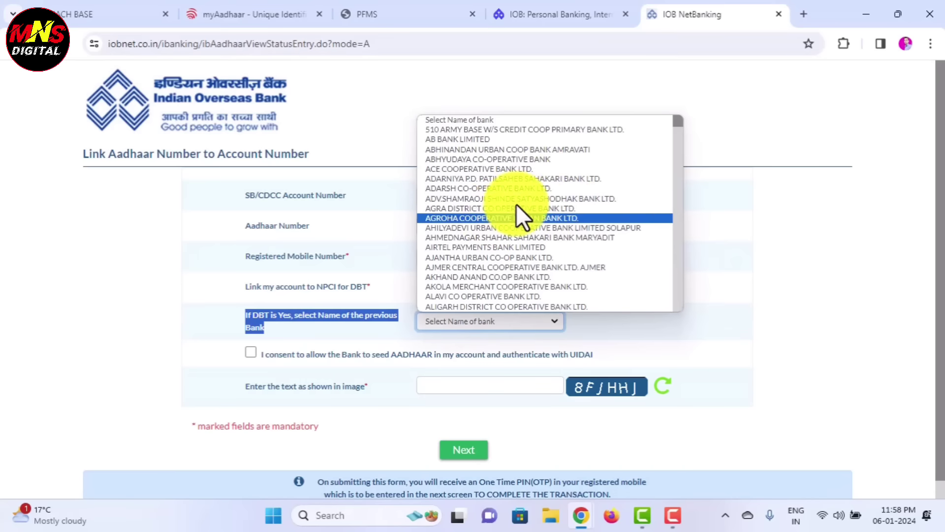
pyautogui.click(844, 303)
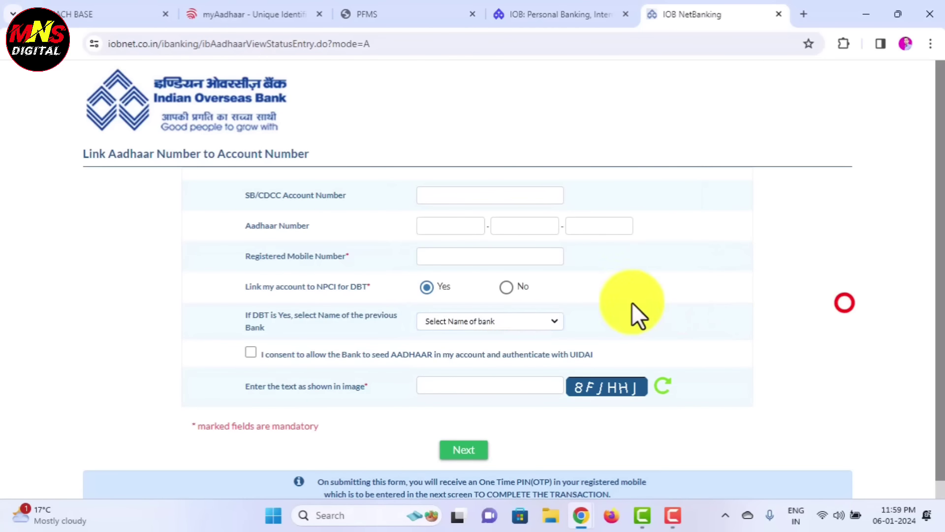
pyautogui.click(471, 322)
pyautogui.click(471, 322)
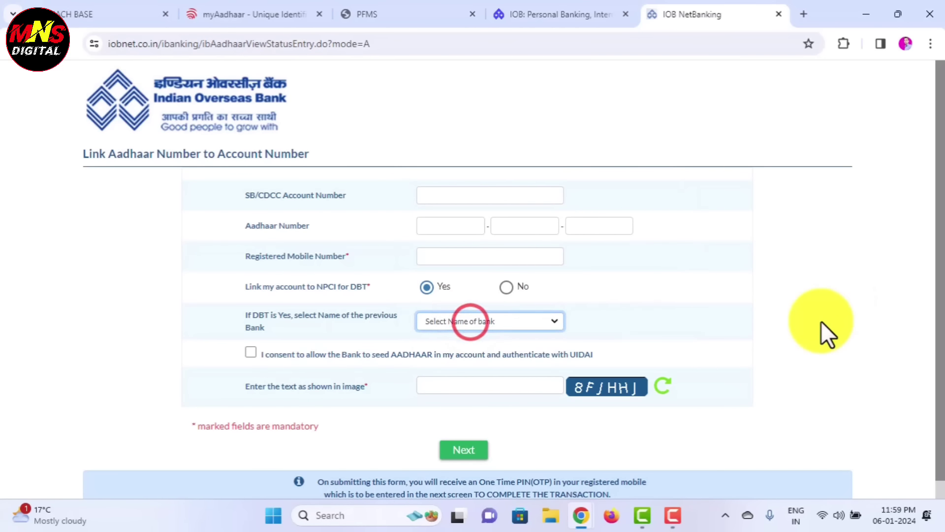
# Step: Give consent for the bank to seed and authenticate the Aadhaar, and activate the image text field
pyautogui.click(250, 353)
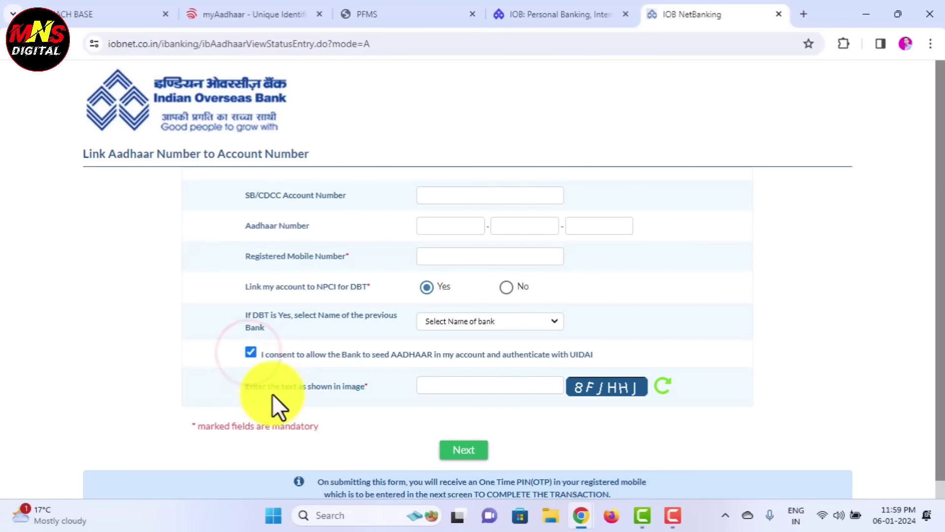
pyautogui.click(453, 383)
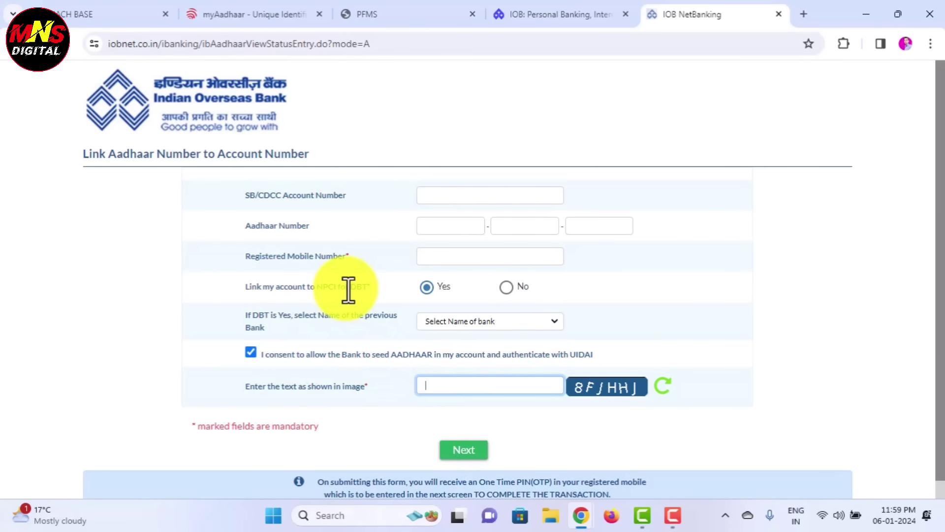
# Step: Search Google in a new tab for "pnb aadhar link online"
pyautogui.click(804, 15)
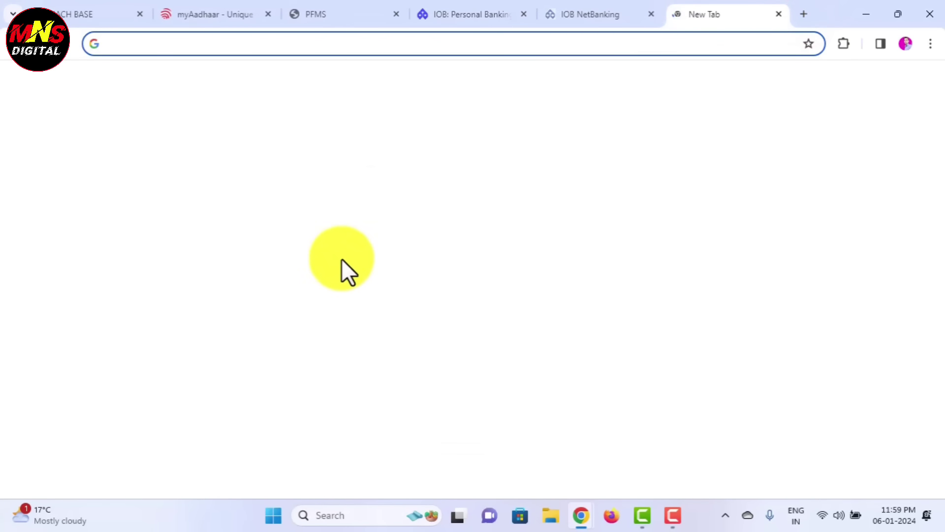
pyautogui.click(342, 281)
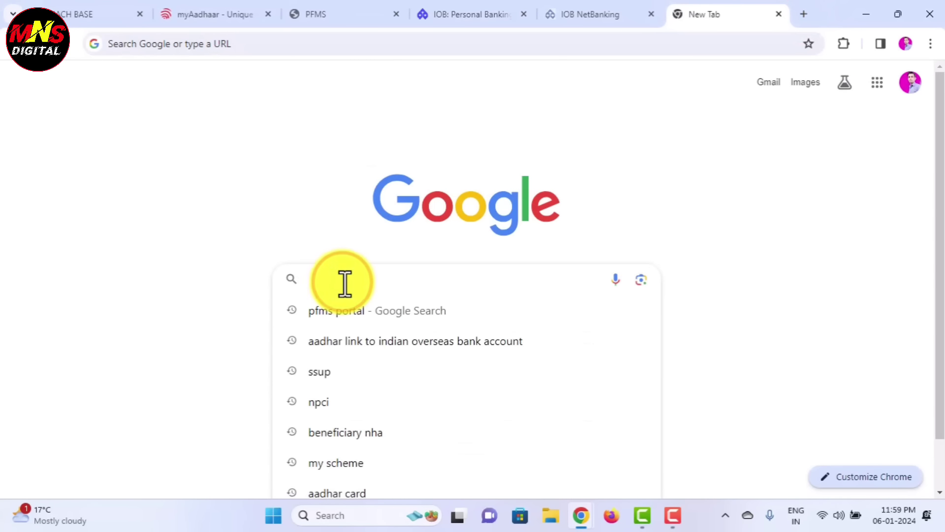
pyautogui.write('pm')
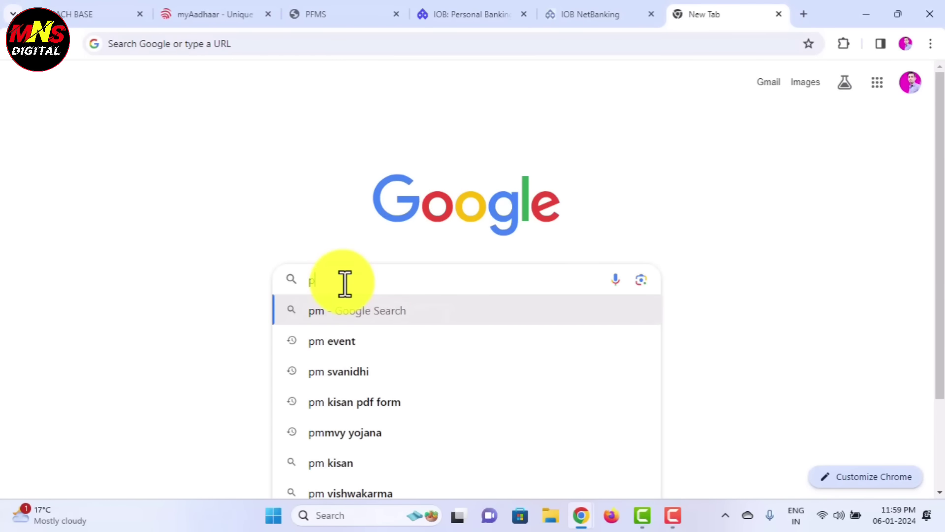
pyautogui.press('BackSpace')
pyautogui.write('n')
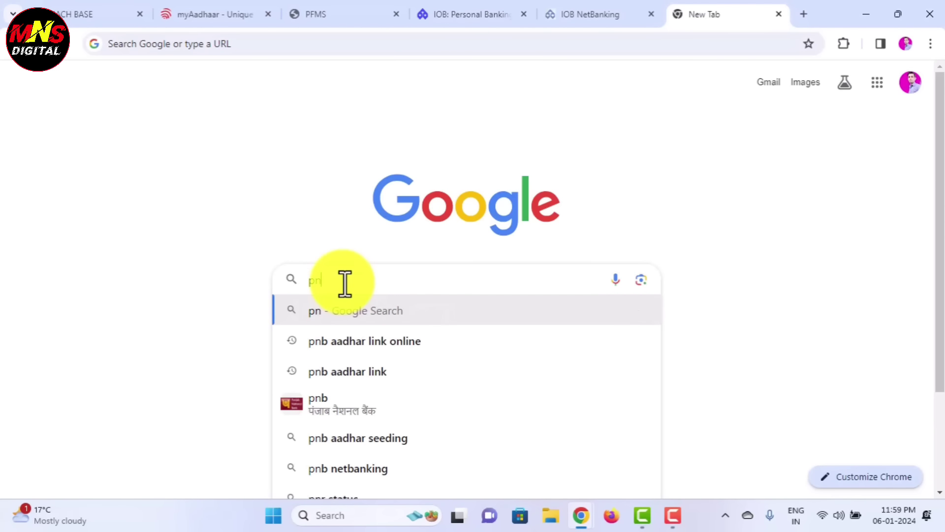
pyautogui.press('Down')
pyautogui.press('Return')
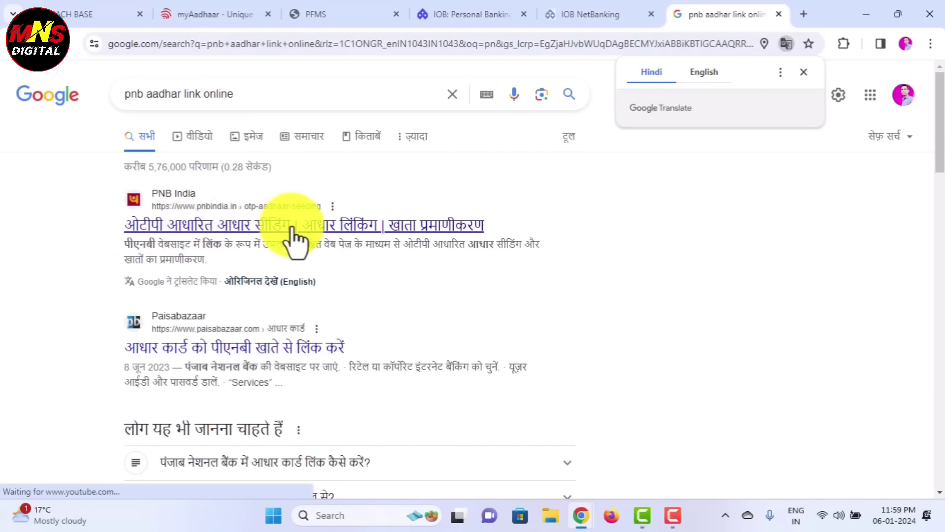
# Step: Open PNB's OTP-based Aadhaar seeding page from the search results and follow its link to the Aadhaar request form
pyautogui.click(265, 228)
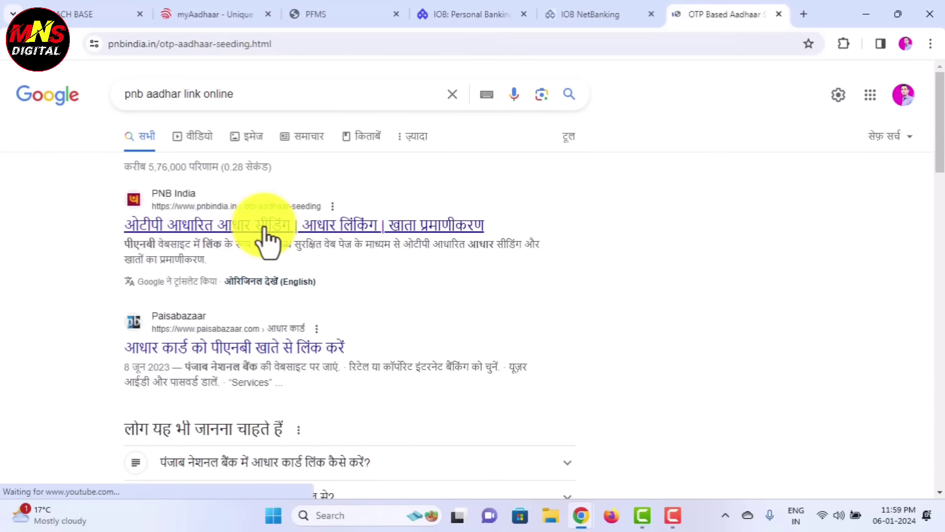
pyautogui.scroll(-1, 351, 225)
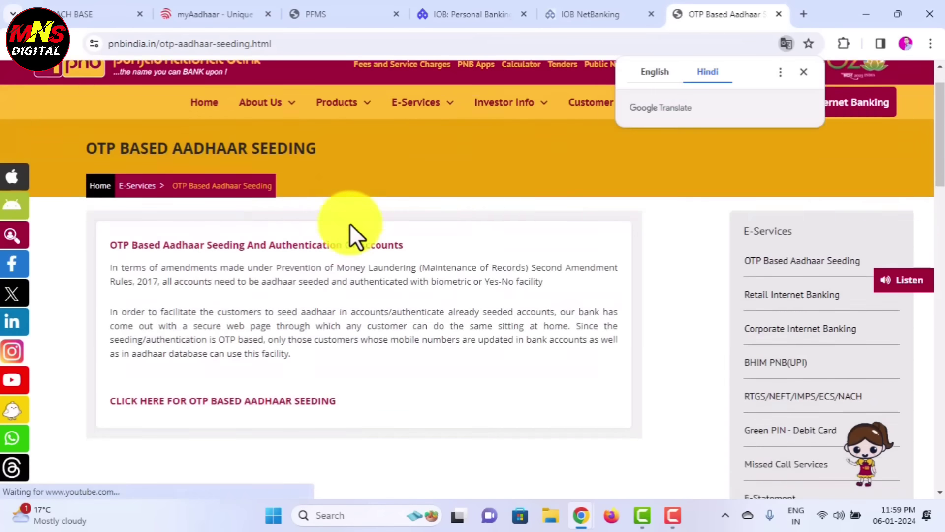
pyautogui.scroll(-2, 349, 223)
pyautogui.scroll(3, 353, 230)
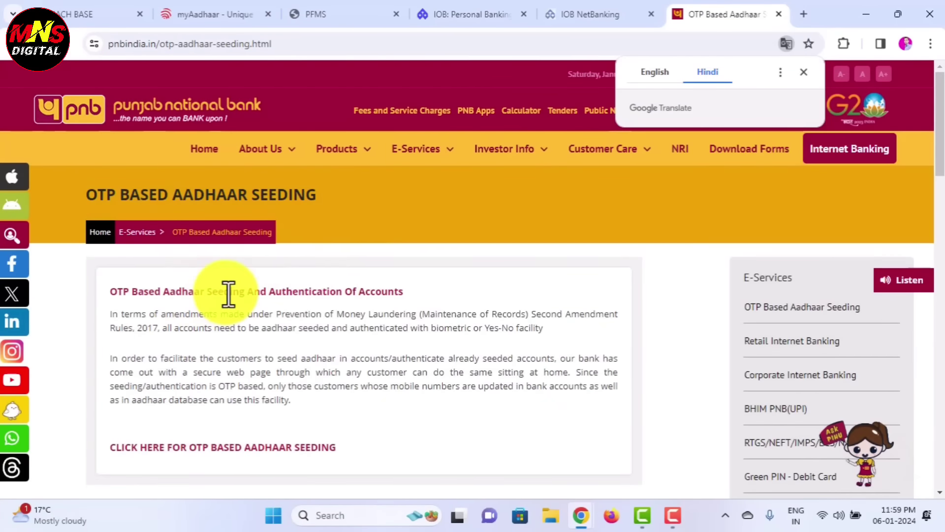
pyautogui.scroll(-3, 224, 276)
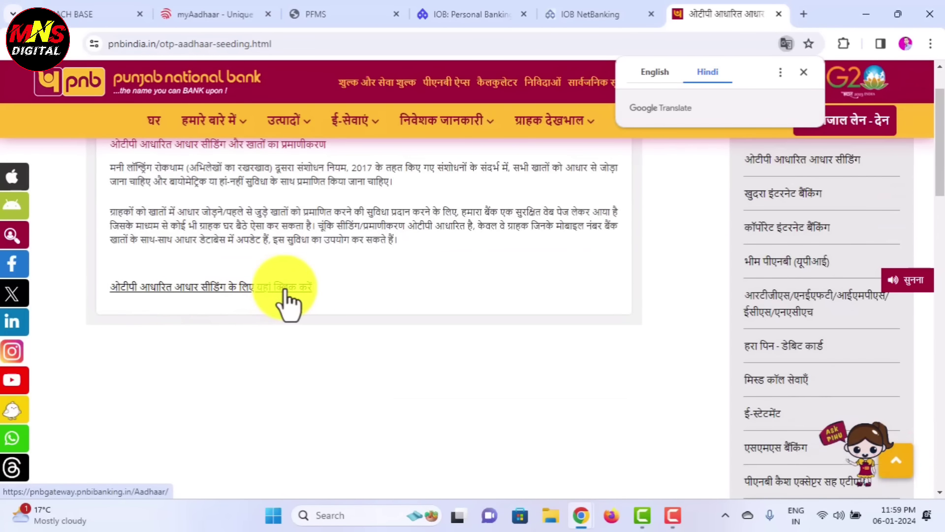
pyautogui.click(254, 289)
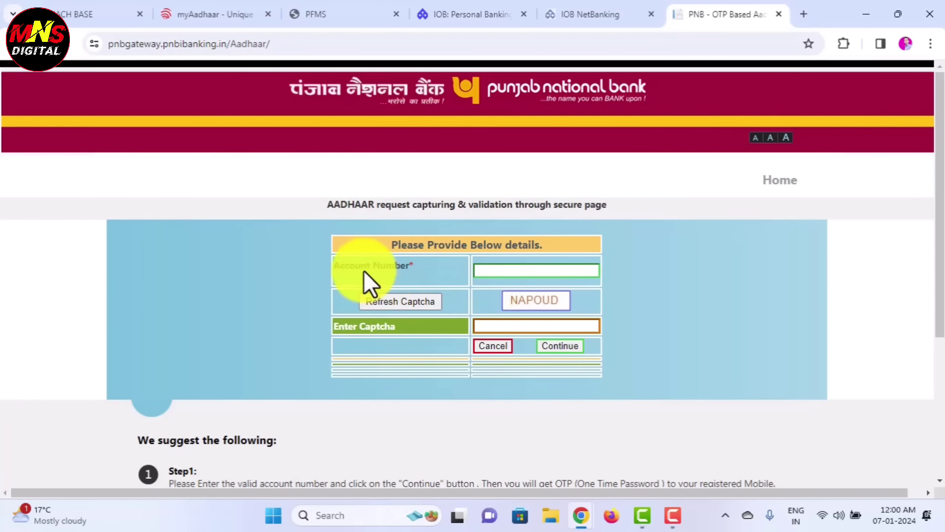
# Step: Go through the account number and captcha fields of PNB's Aadhaar request form without filling them in
pyautogui.scroll(-2, 365, 274)
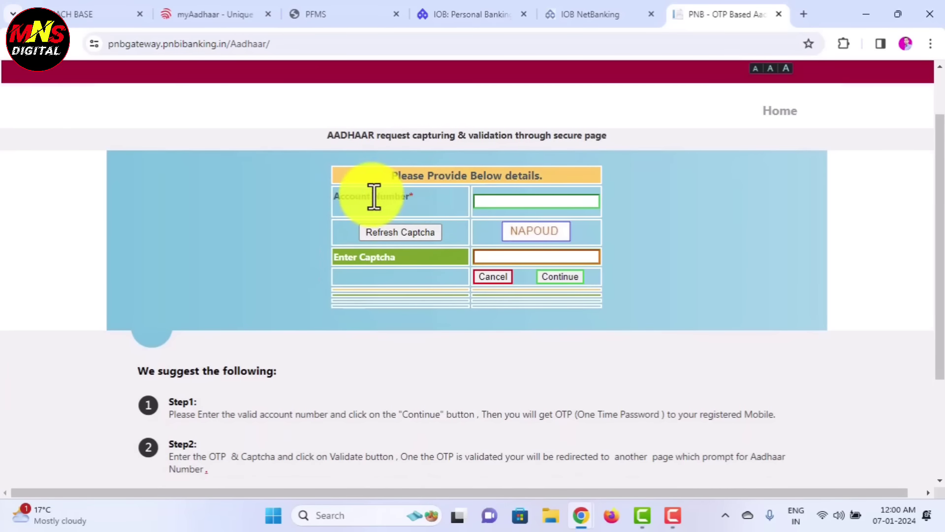
pyautogui.click(489, 203)
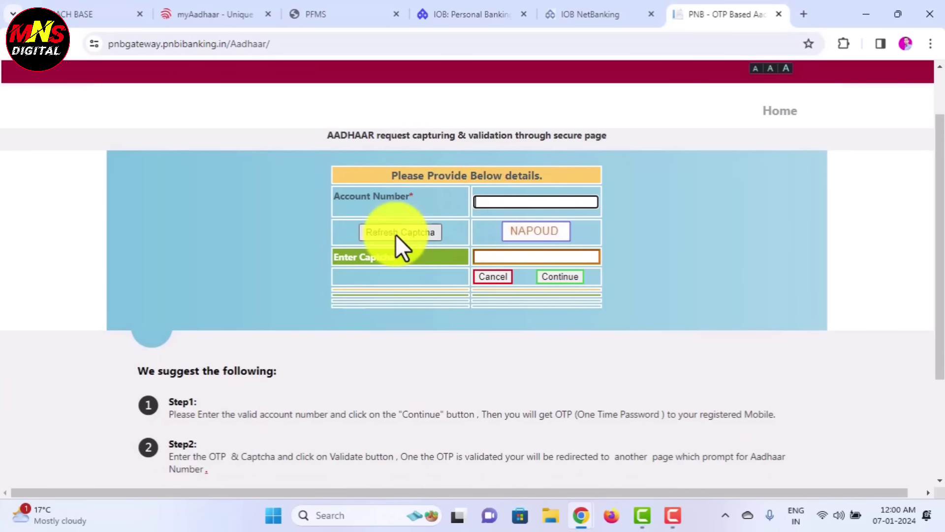
pyautogui.click(503, 259)
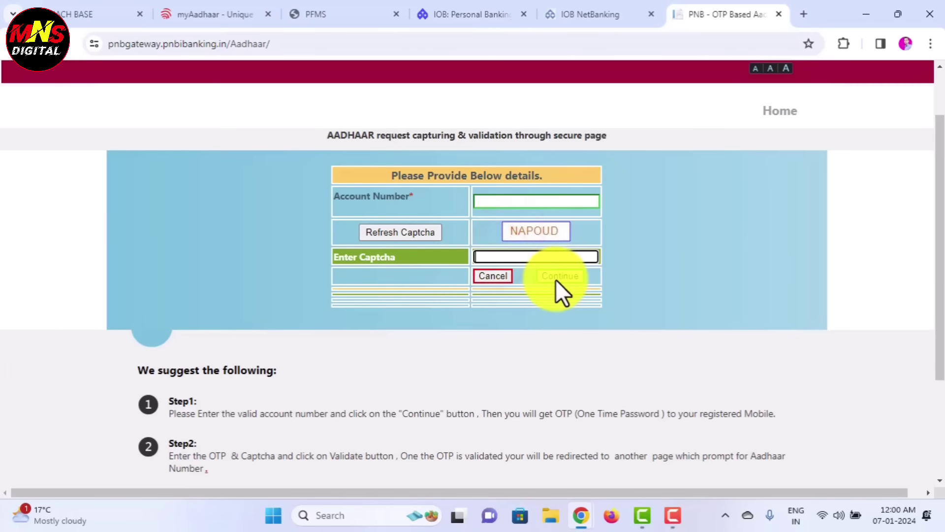
# Step: Read the suggested instructions below the PNB form, highlighting the text of Step2 and Step3 in turn
pyautogui.scroll(-2, 550, 290)
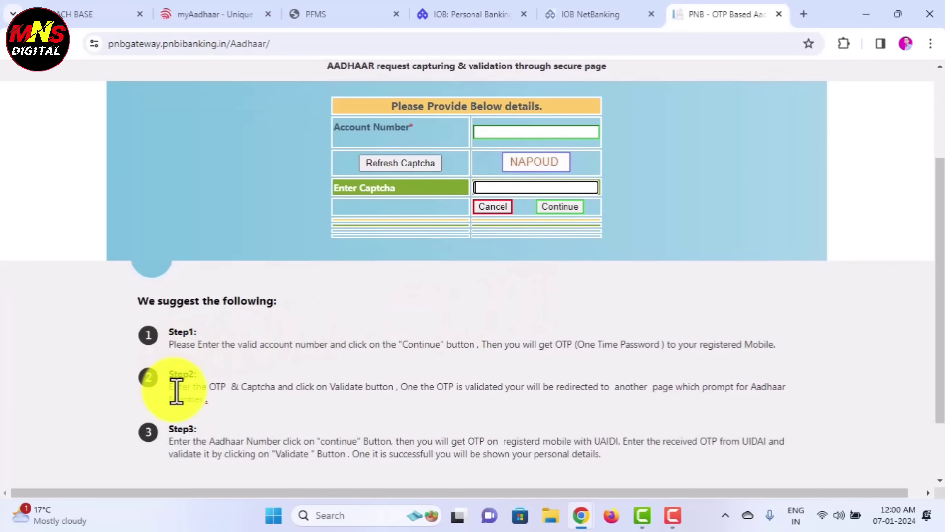
pyautogui.moveTo(172, 388); pyautogui.dragTo(394, 398)
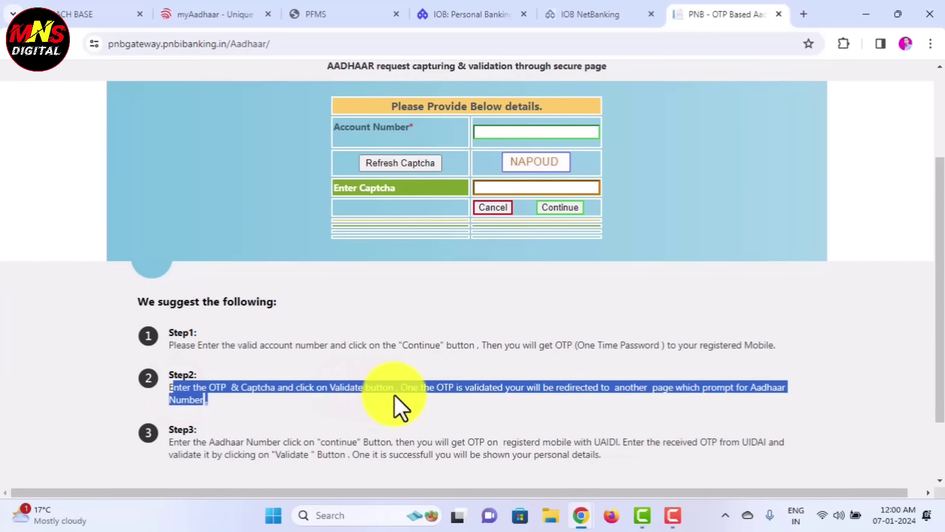
pyautogui.click(377, 413)
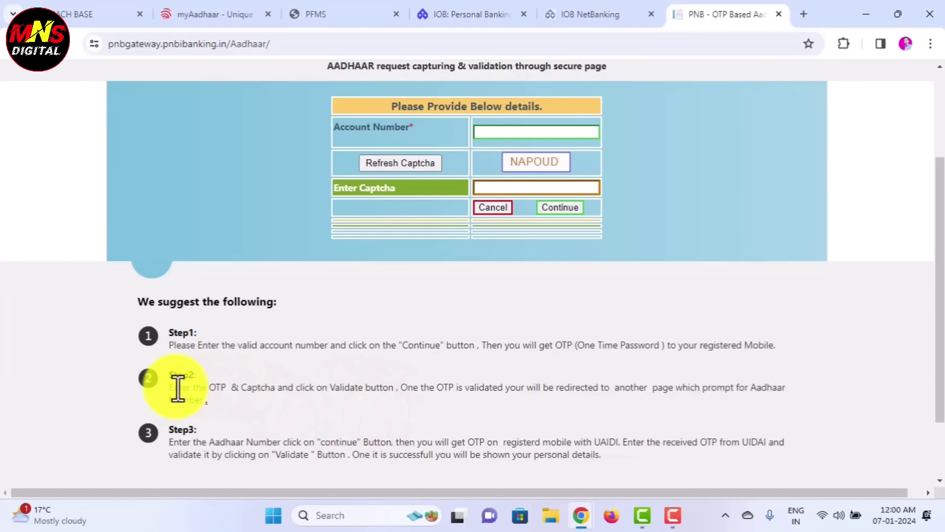
pyautogui.moveTo(170, 387); pyautogui.dragTo(387, 398)
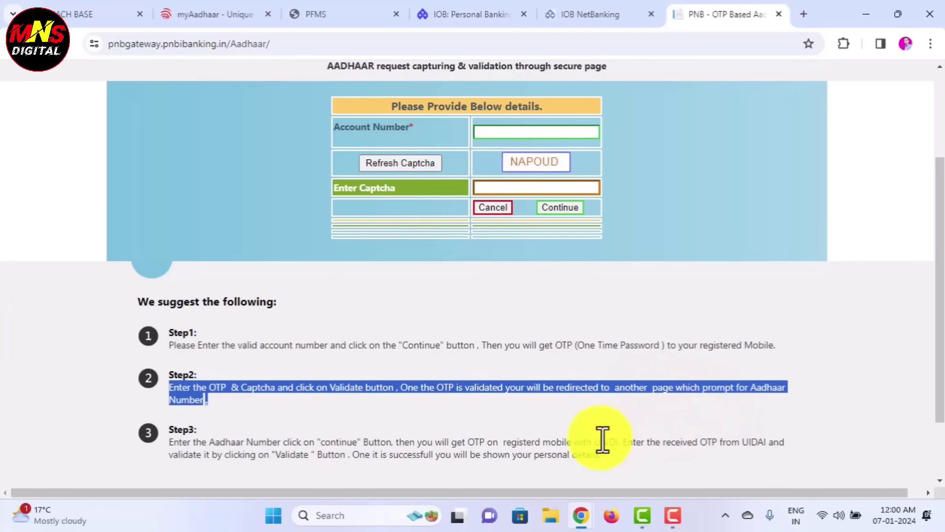
pyautogui.click(172, 440)
pyautogui.moveTo(172, 439); pyautogui.dragTo(649, 459)
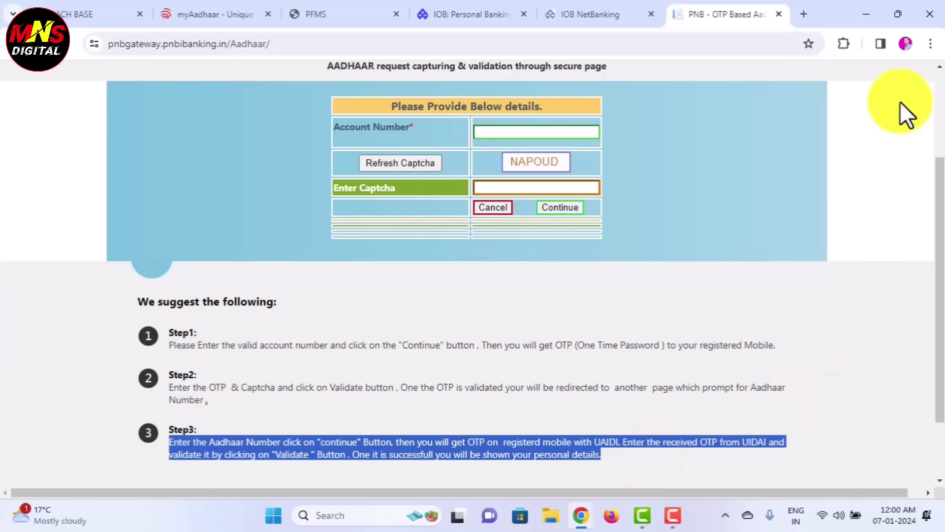
# Step: Search Google in a new tab for "indian bank online aadhaar linking" and open Indian Bank's ONLINE AADHAAR SEEDING page
pyautogui.click(803, 14)
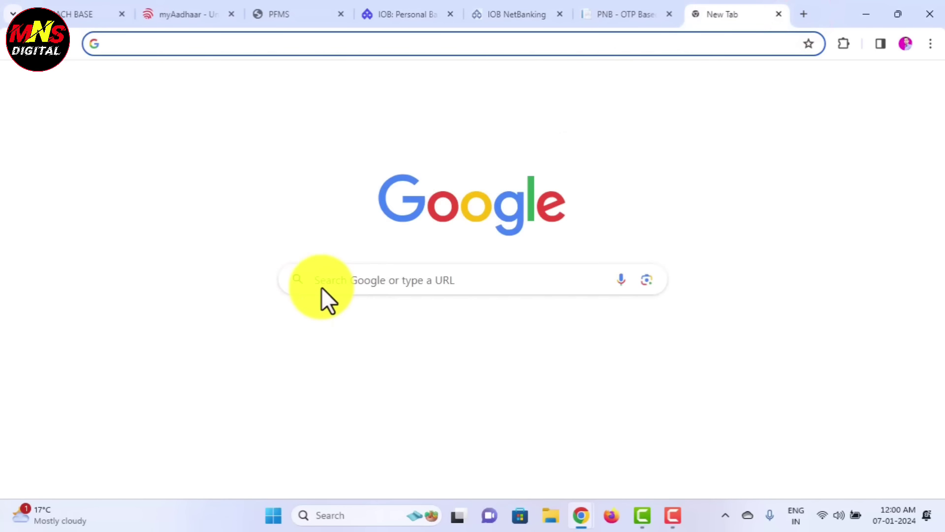
pyautogui.click(324, 274)
pyautogui.write('in')
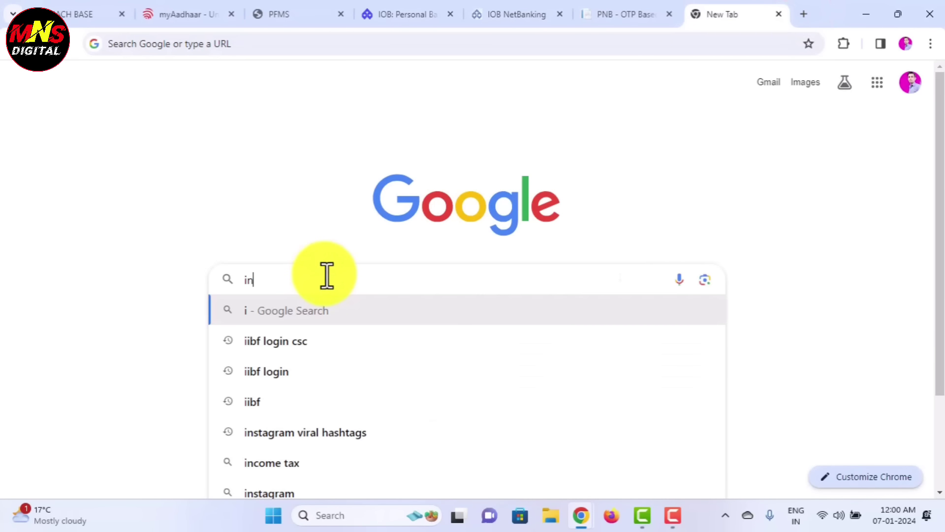
pyautogui.write('dian')
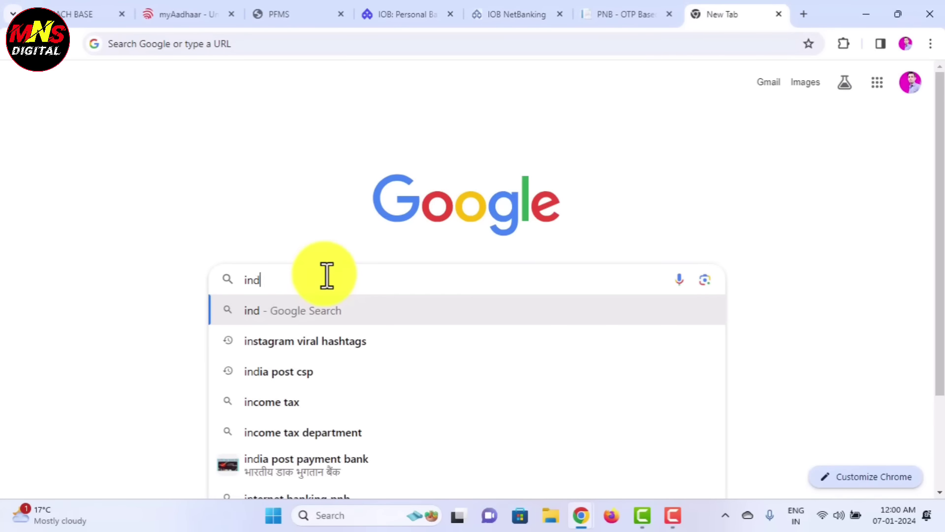
pyautogui.press('Down')
pyautogui.press('Return')
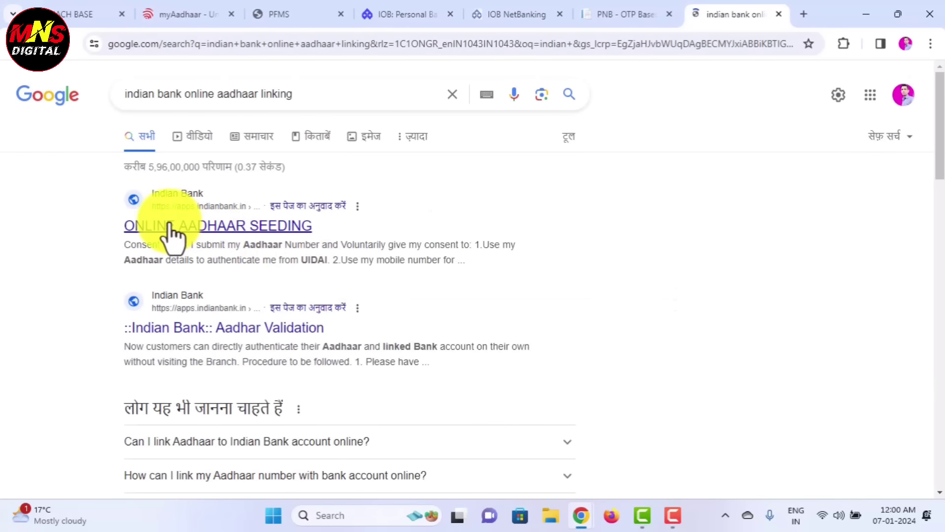
pyautogui.click(238, 227)
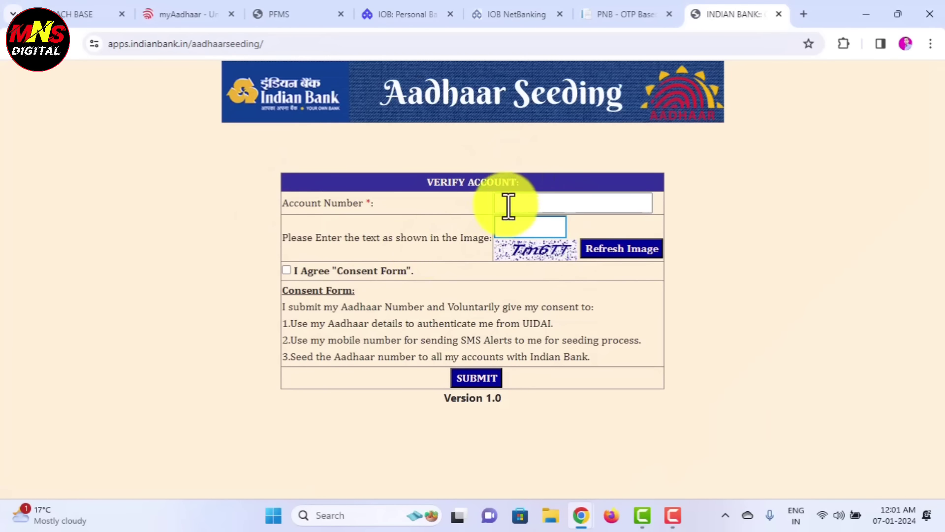
pyautogui.click(530, 202)
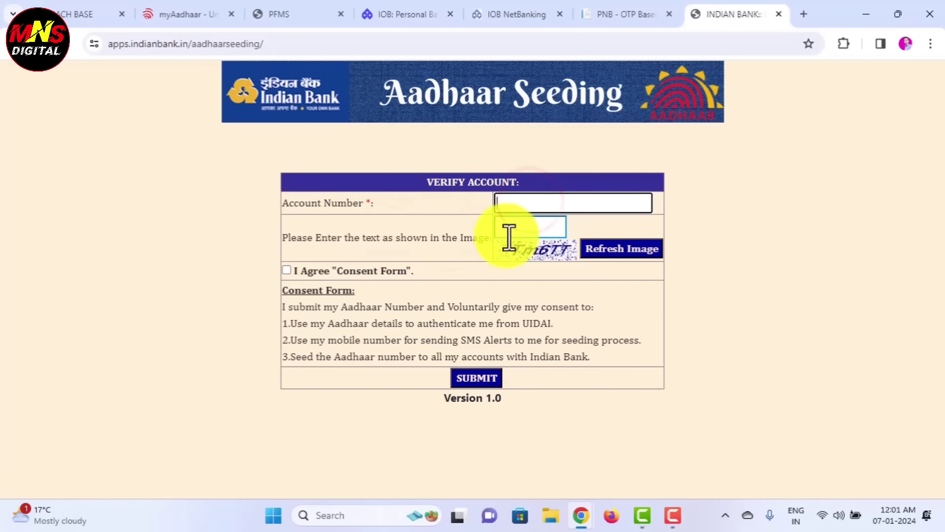
pyautogui.click(523, 225)
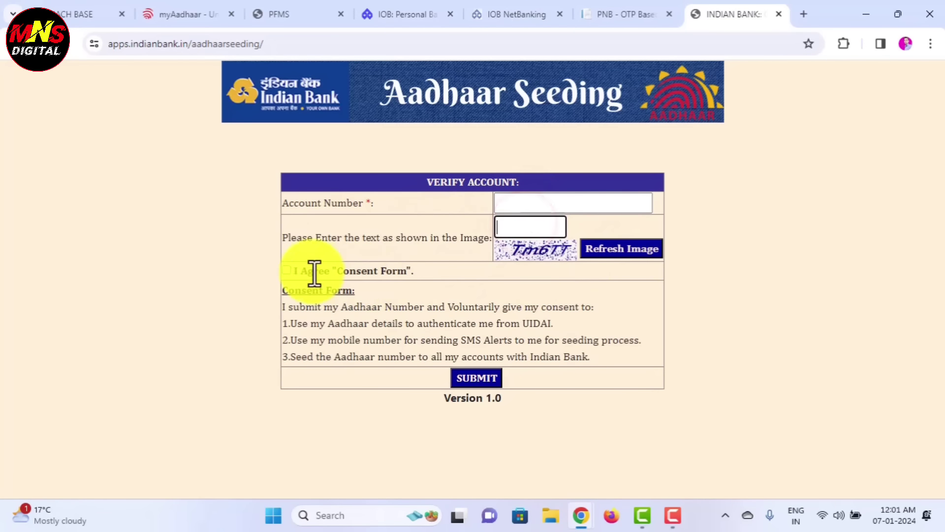
pyautogui.click(285, 273)
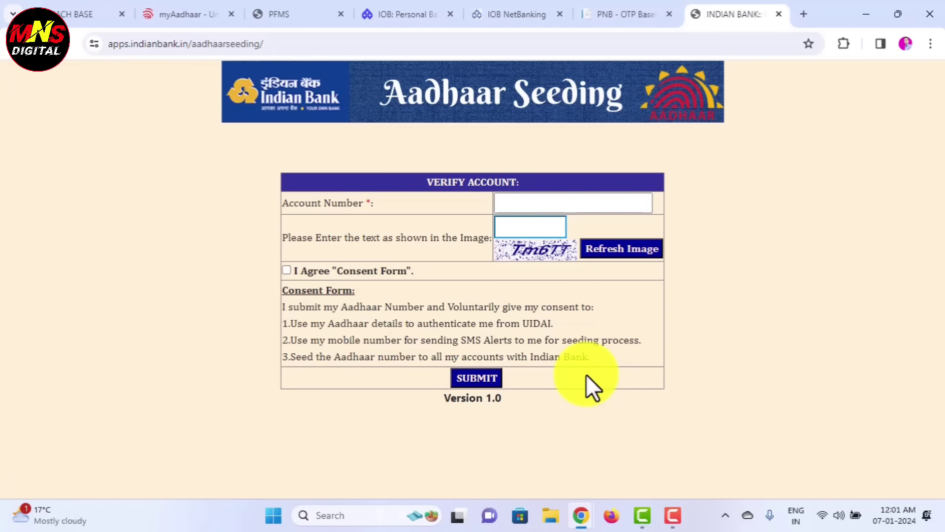
# Step: Return to the Indian Overseas Bank form for linking an Aadhaar number to an account number
pyautogui.click(601, 15)
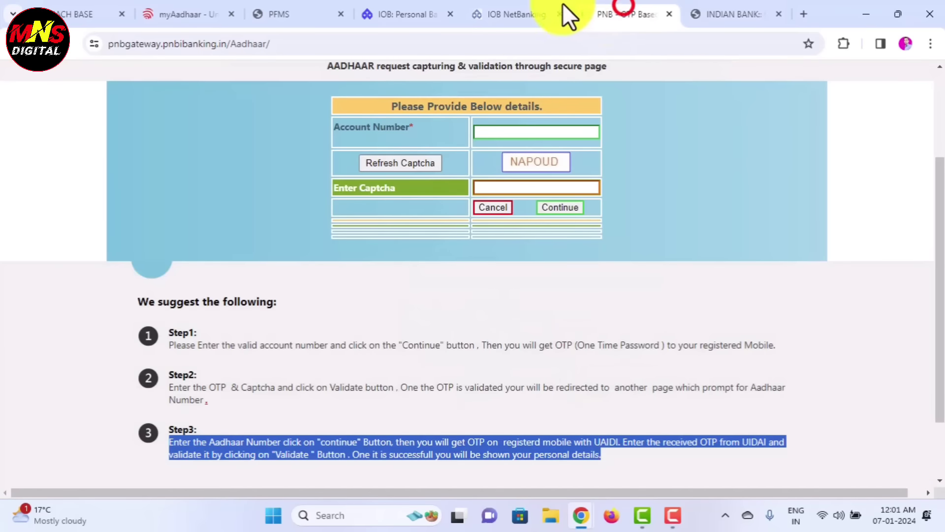
pyautogui.click(520, 15)
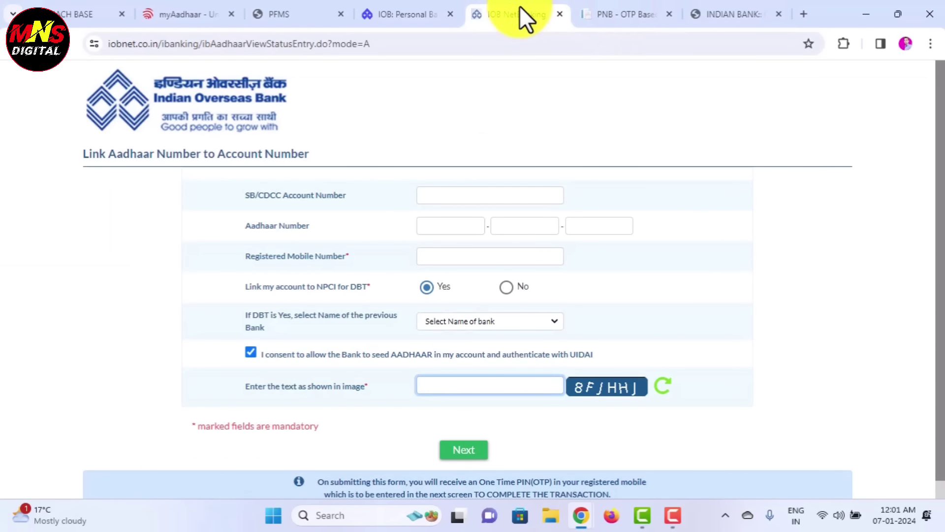